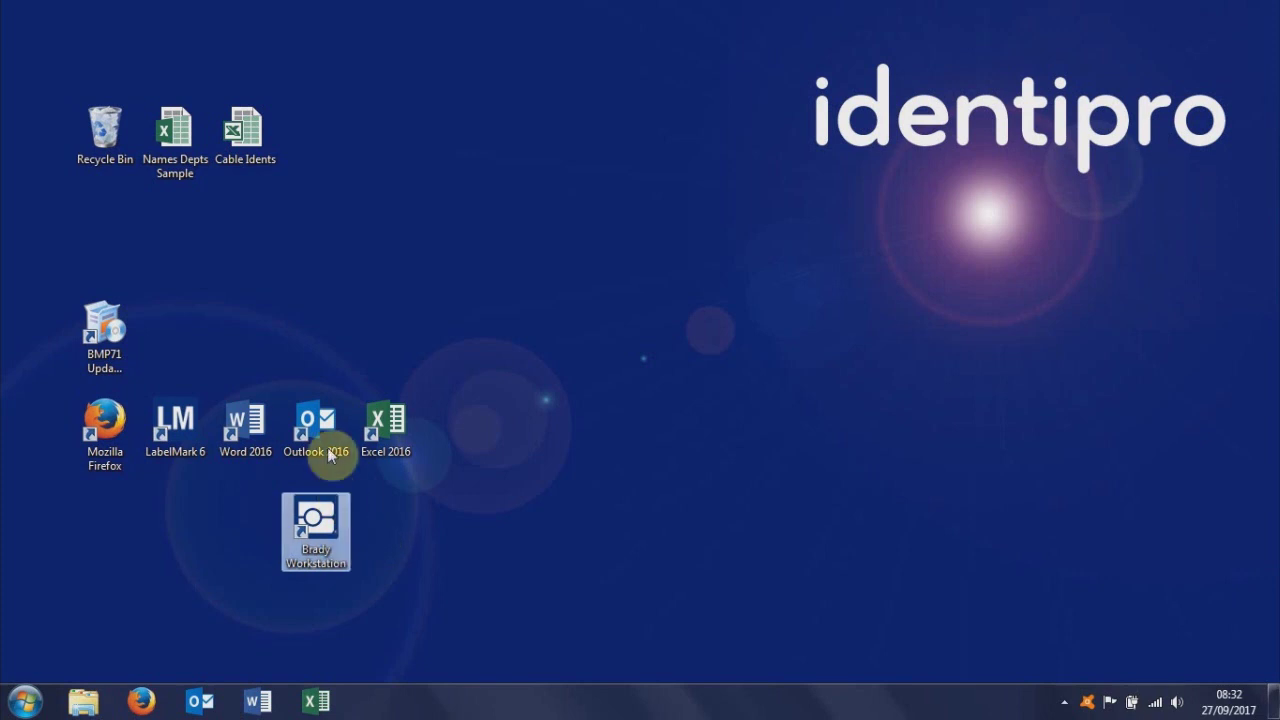
Select the Cable Idents spreadsheet on the desktop
left_click(265, 140)
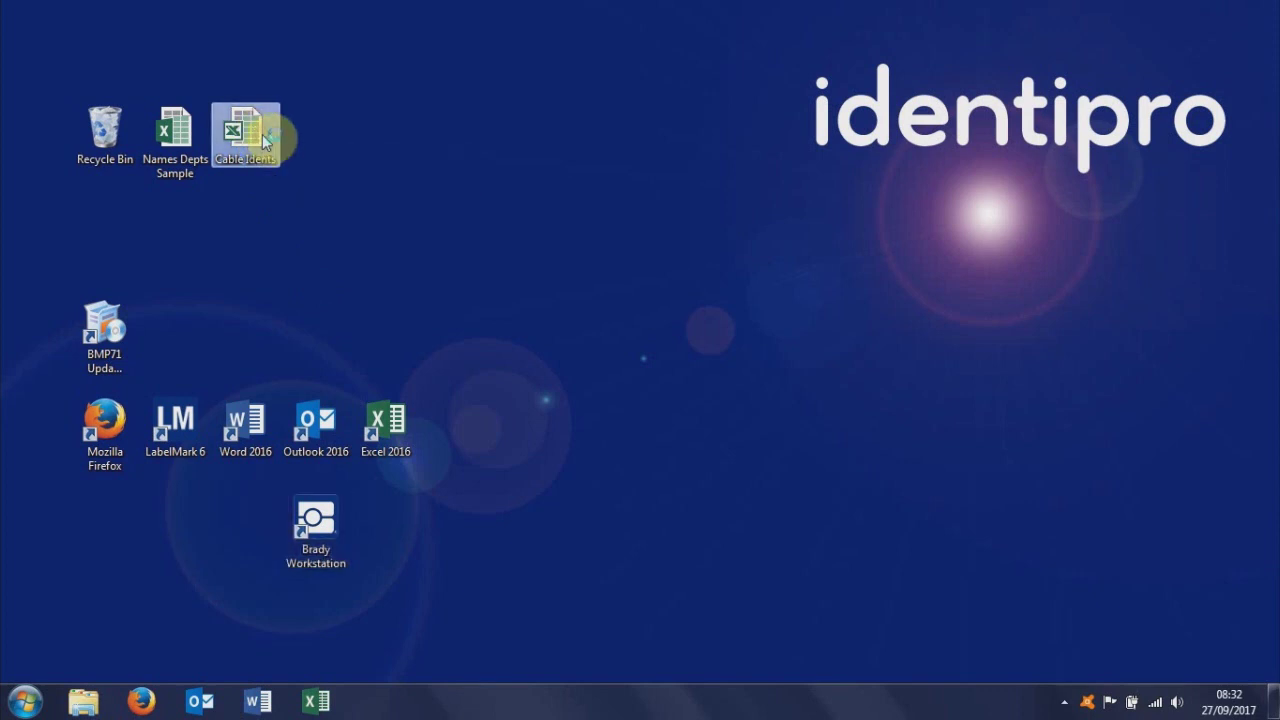
Open Cable Idents in Excel to review its 1st Line and 2nd Line columns, then close it
double_click(265, 140)
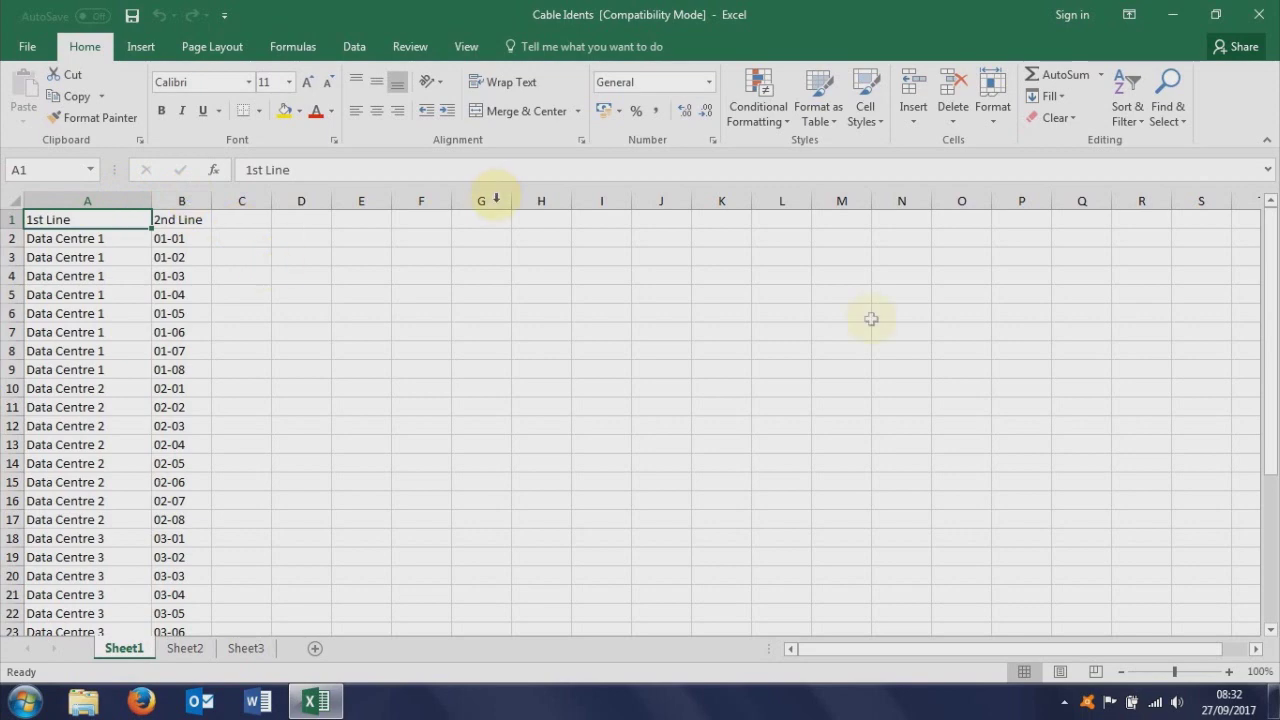
left_click(1258, 13)
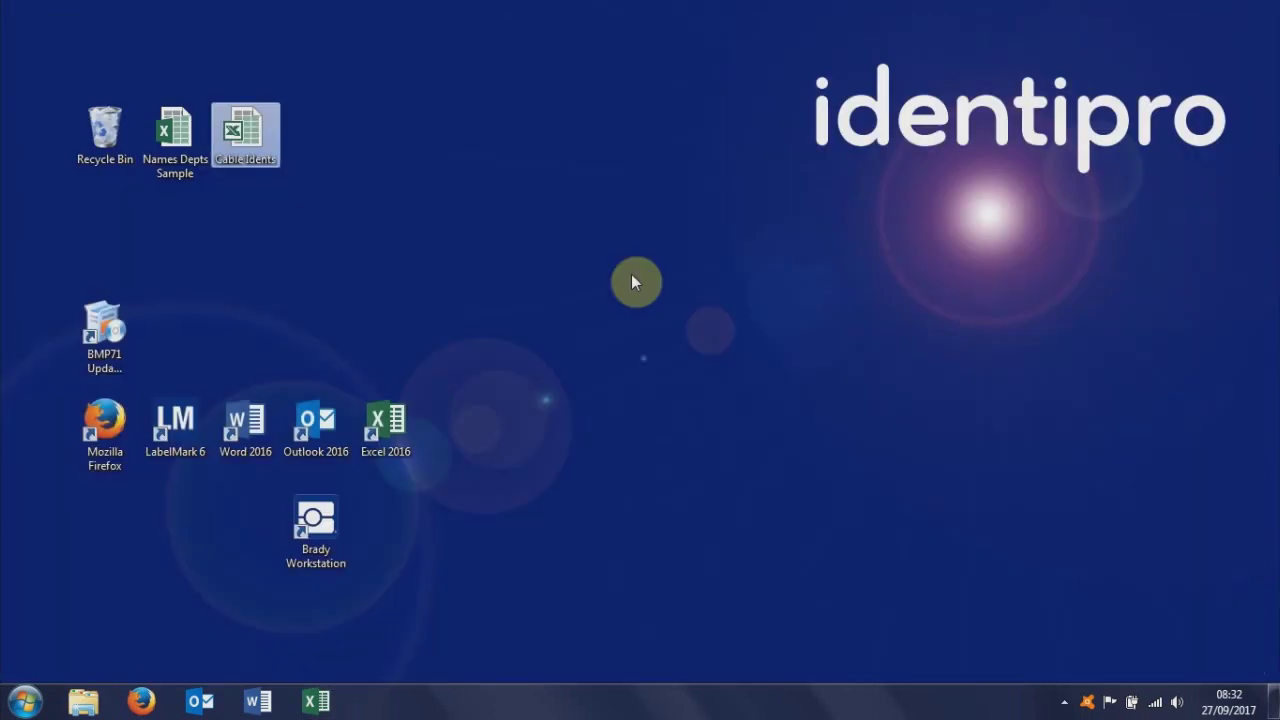
Launch Brady Workstation from its desktop shortcut
left_click(333, 531)
left_click(333, 531)
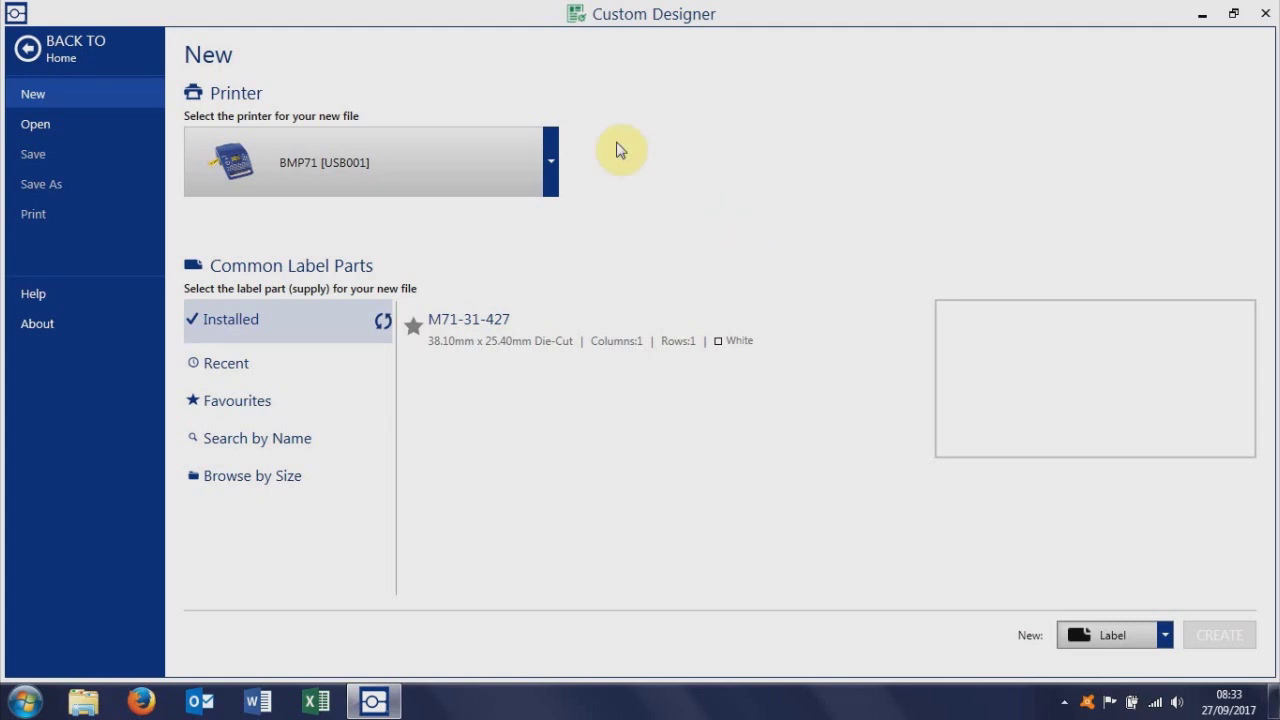
Create a new label for the BMP71 [USB001] printer on the M71-31-427 label part
left_click(552, 159)
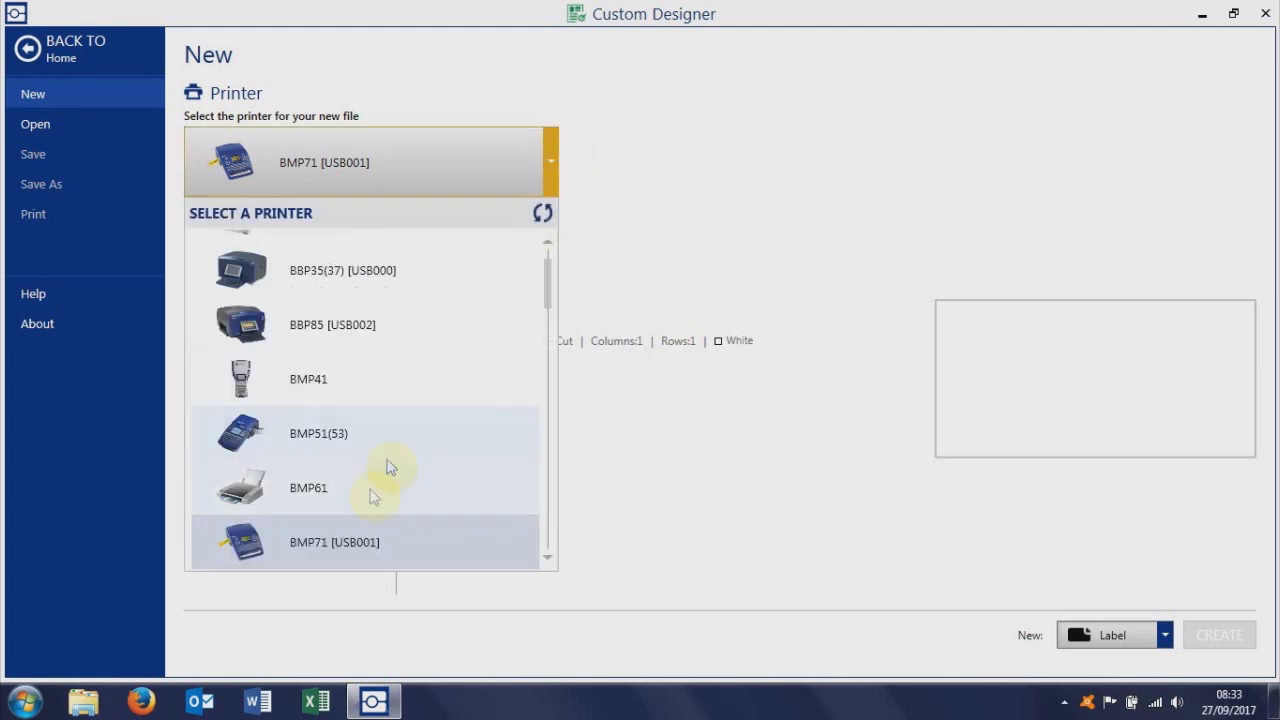
left_click(364, 547)
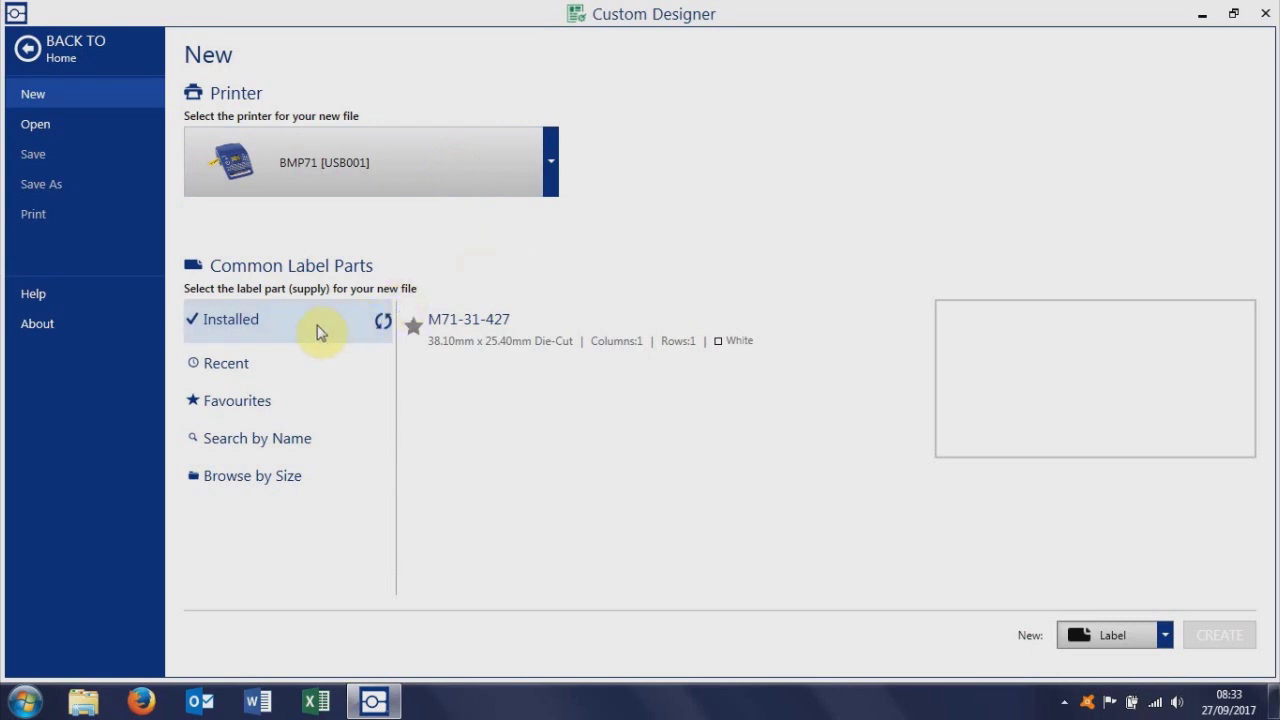
left_click(533, 333)
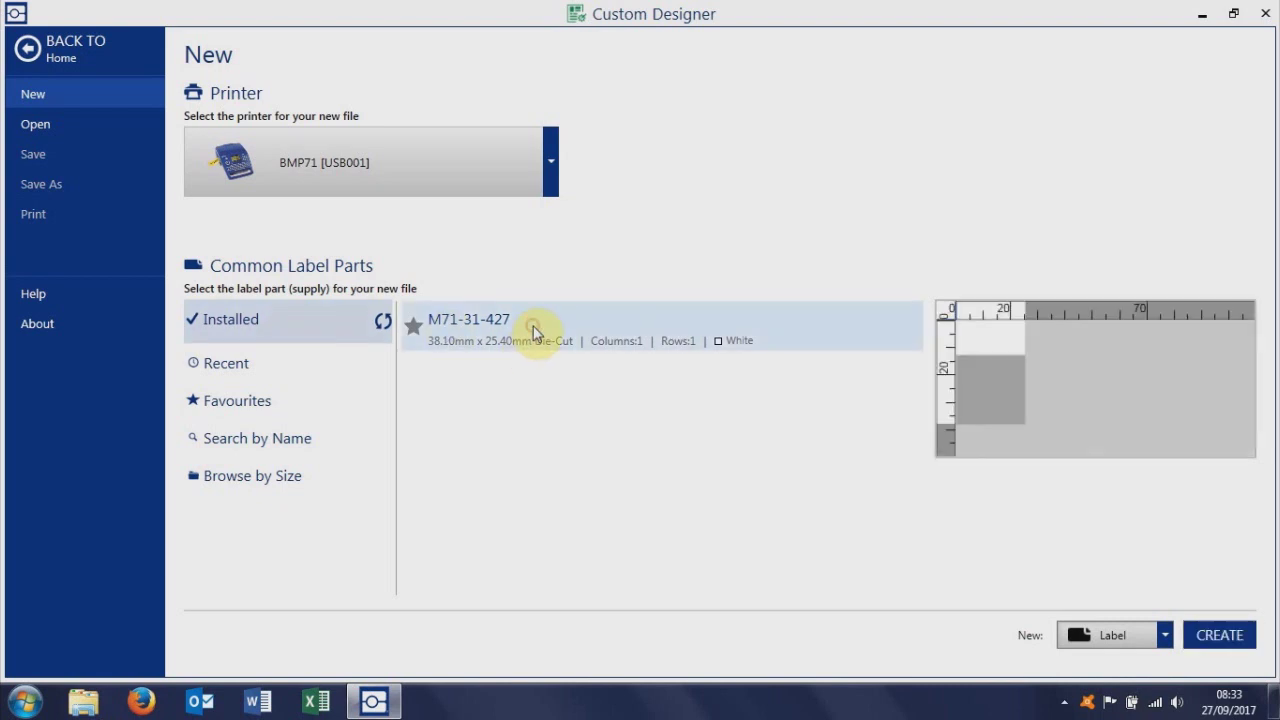
left_click(1213, 633)
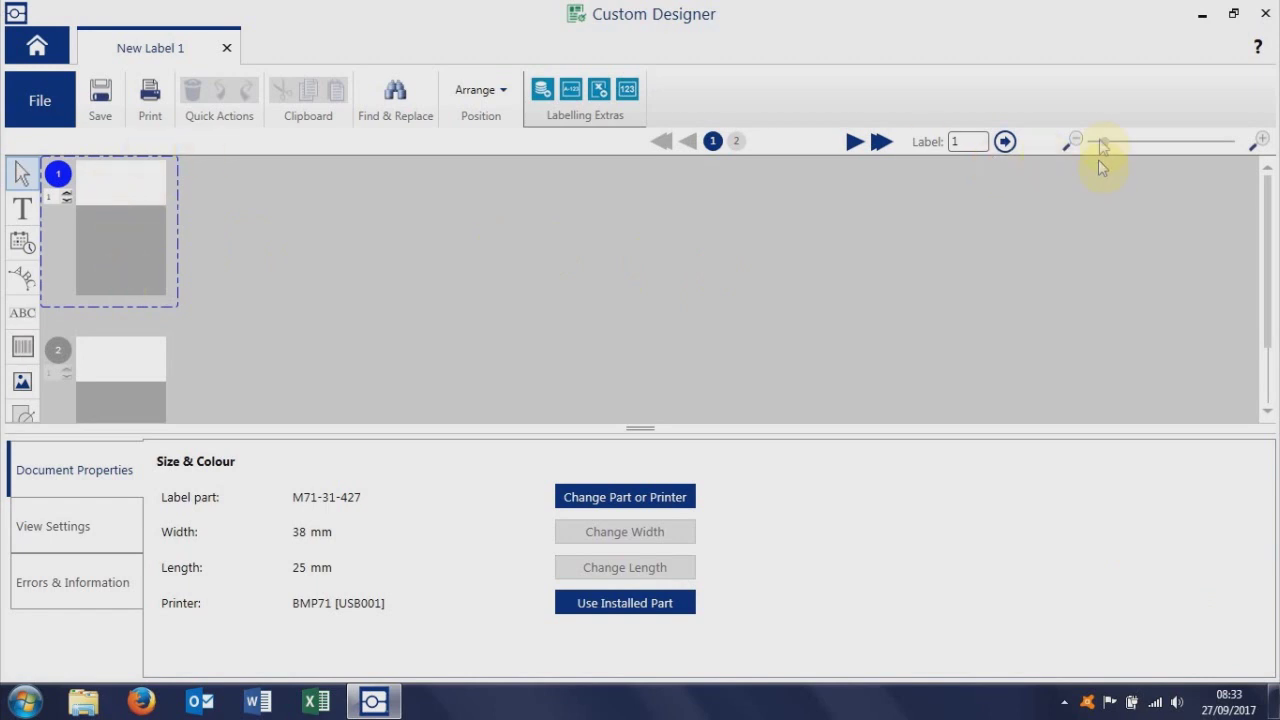
Zoom in on New Label 1, enlarge its editing area, and bring up Excel Import
left_click_drag(1106, 143, 1178, 158)
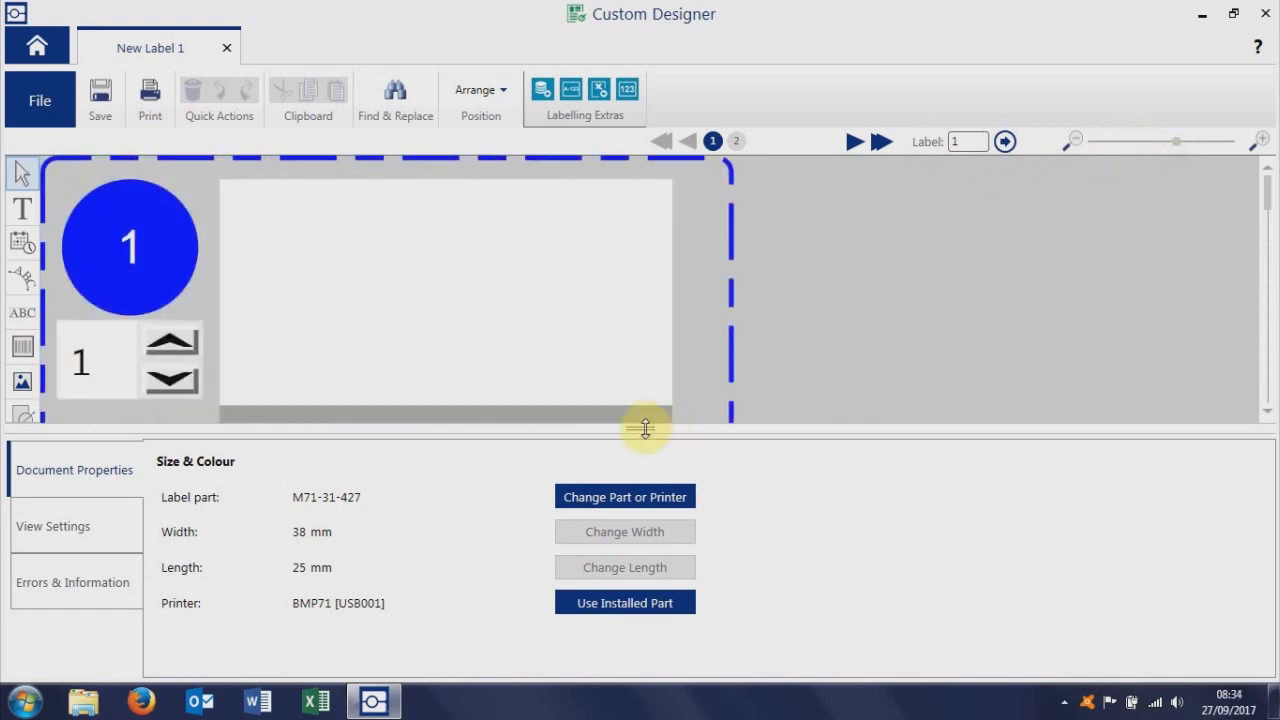
left_click_drag(646, 428, 646, 465)
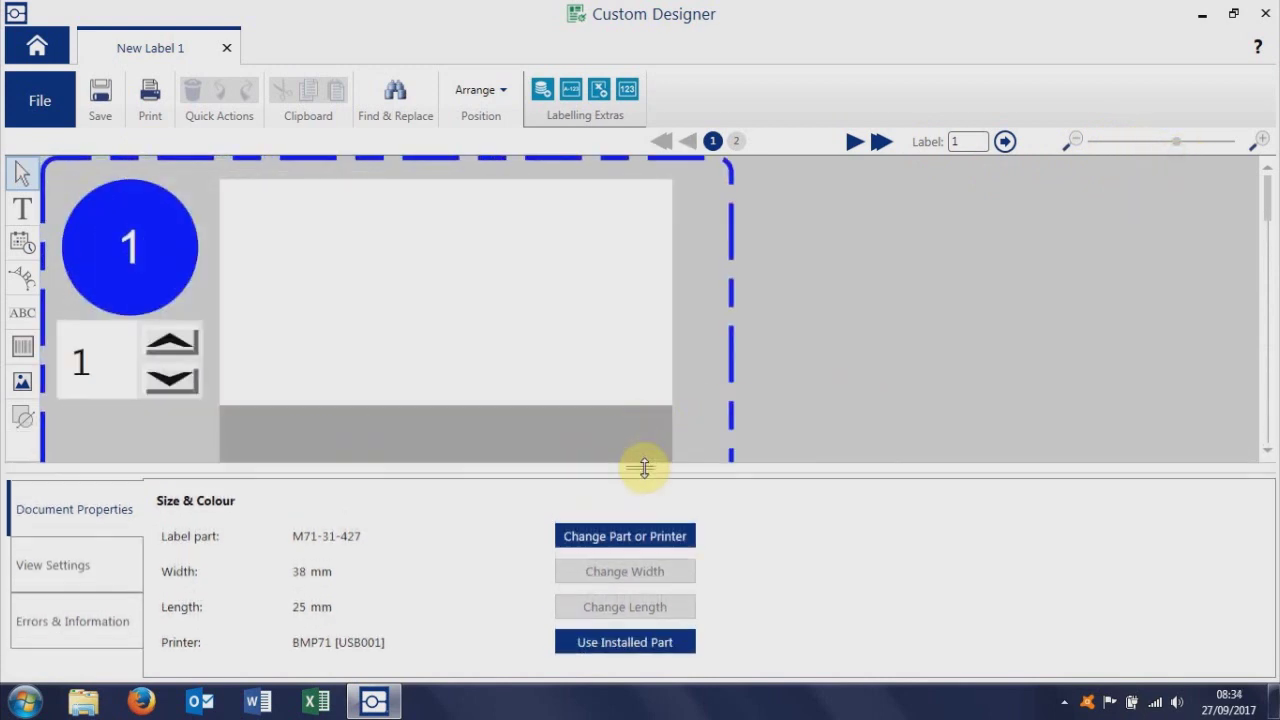
left_click(600, 90)
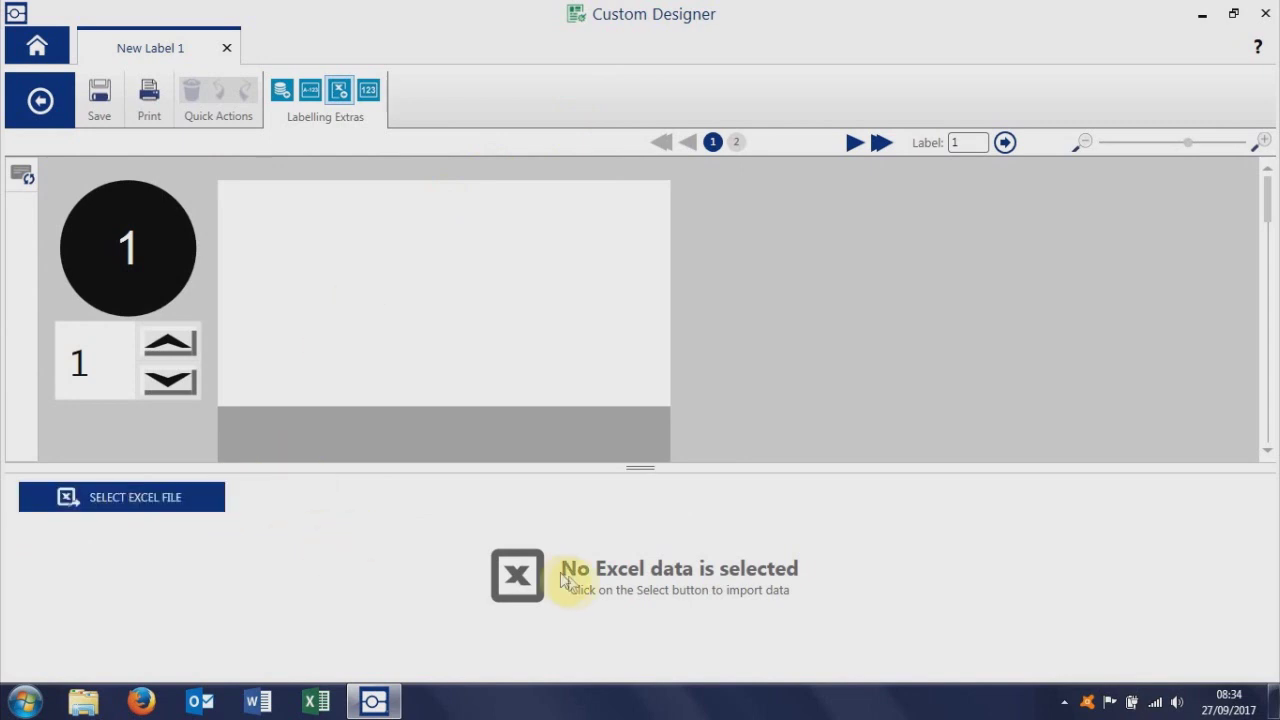
Load Cable Idents.xls as the label's Excel data source
left_click(151, 496)
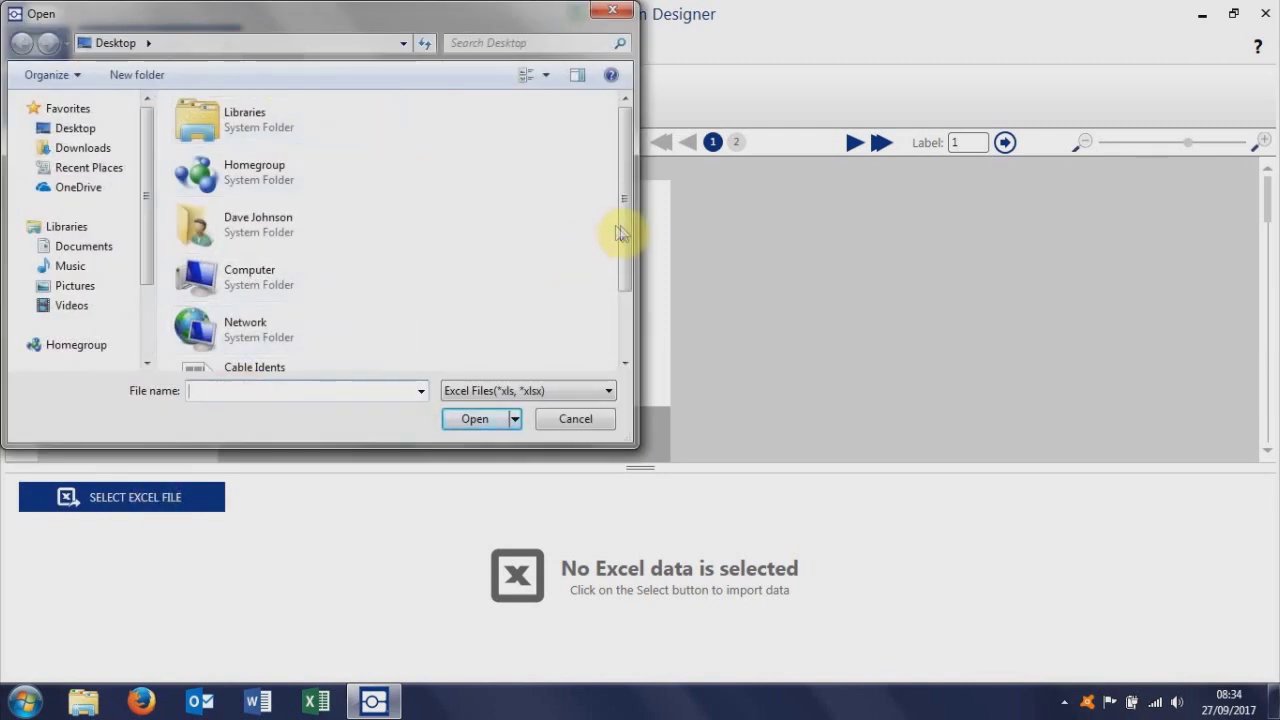
left_click_drag(620, 228, 622, 282)
left_click(318, 290)
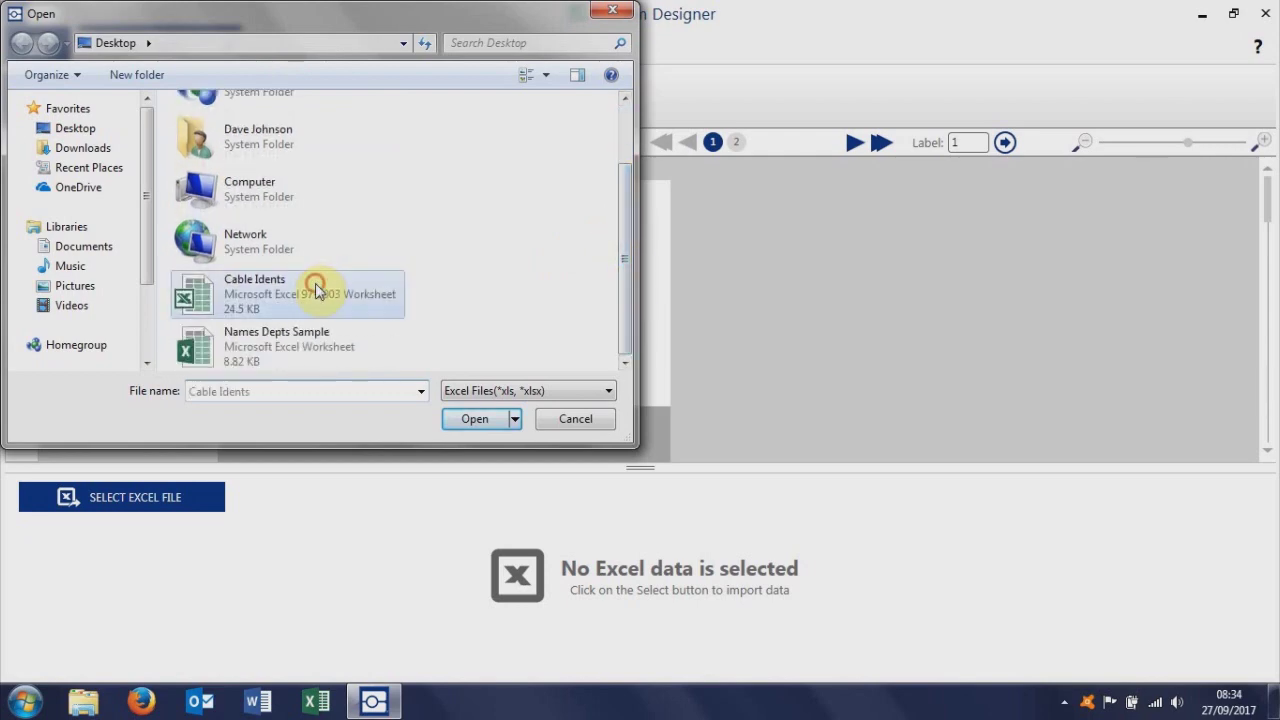
left_click(486, 426)
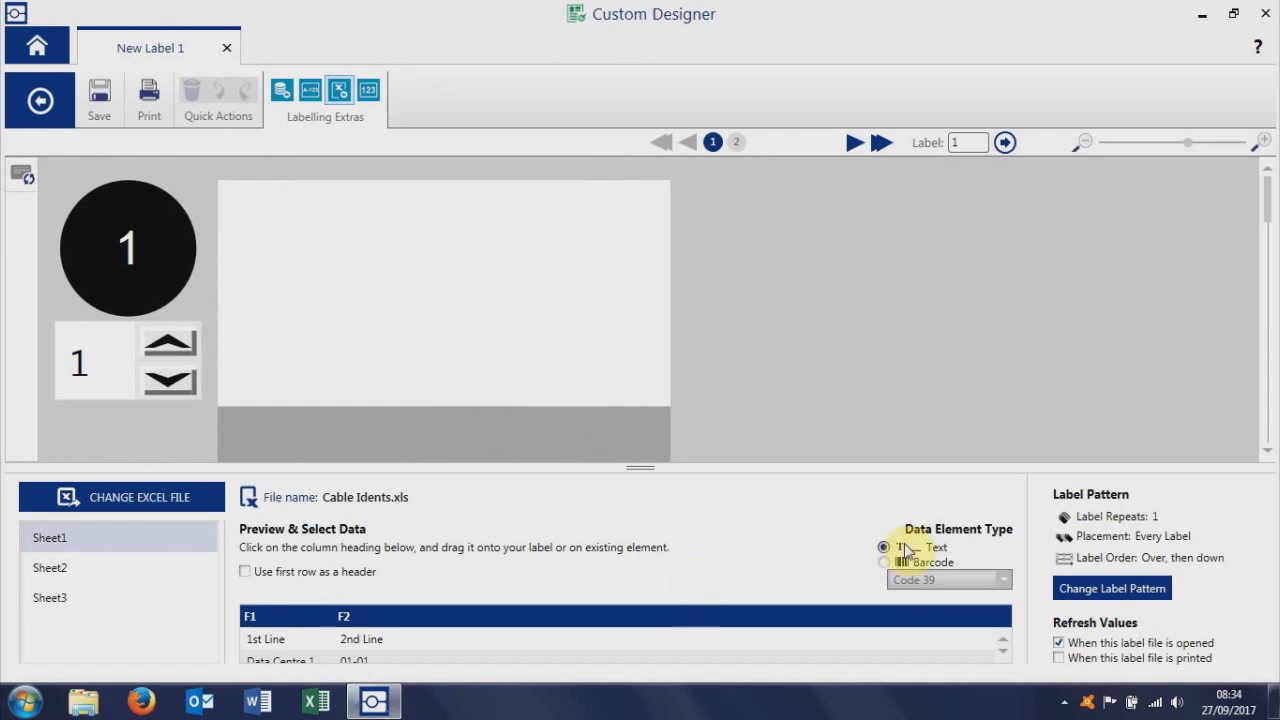
Use the first row as headers and place the 1st Line and 2nd Line fields on the label
left_click_drag(637, 466, 637, 424)
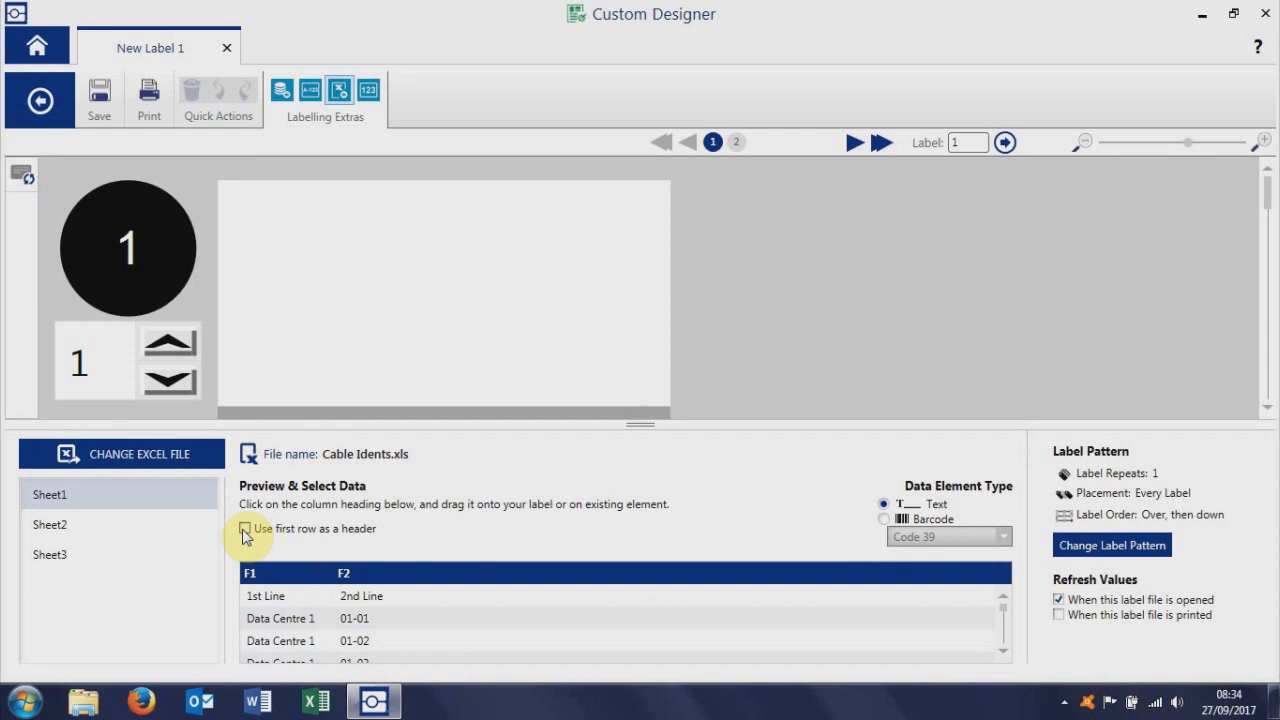
left_click(245, 530)
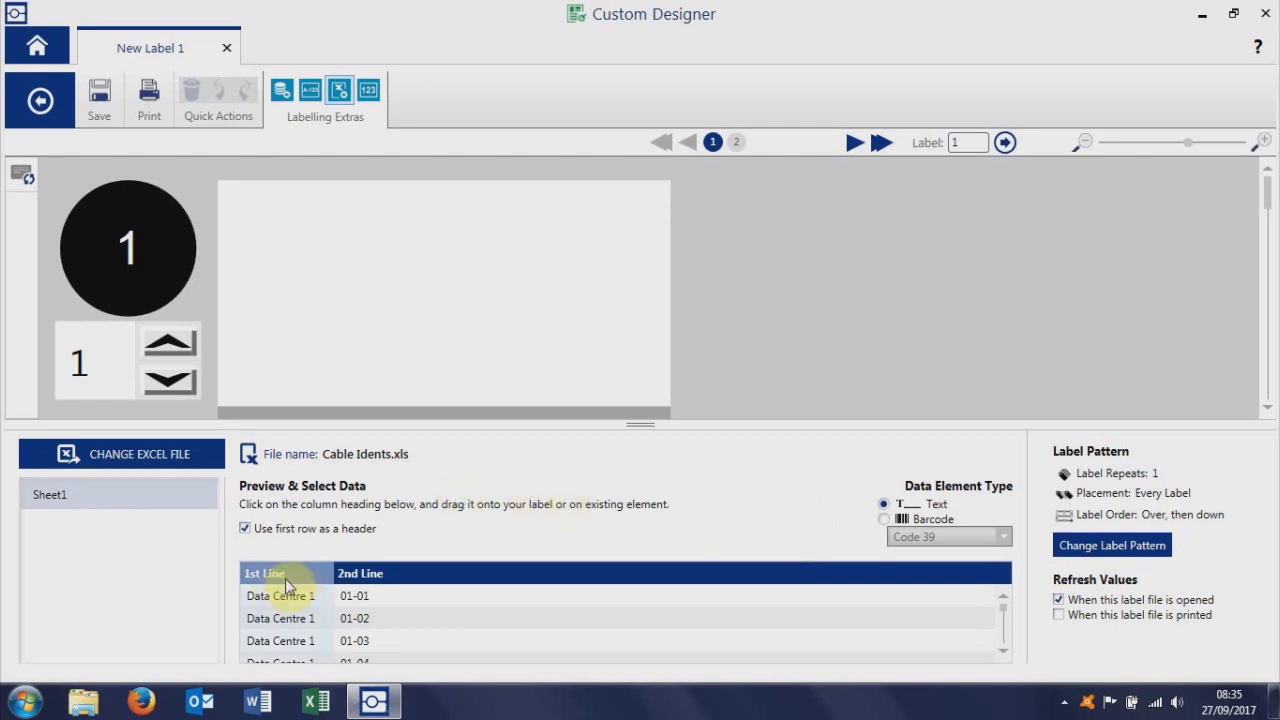
left_click_drag(285, 578, 312, 222)
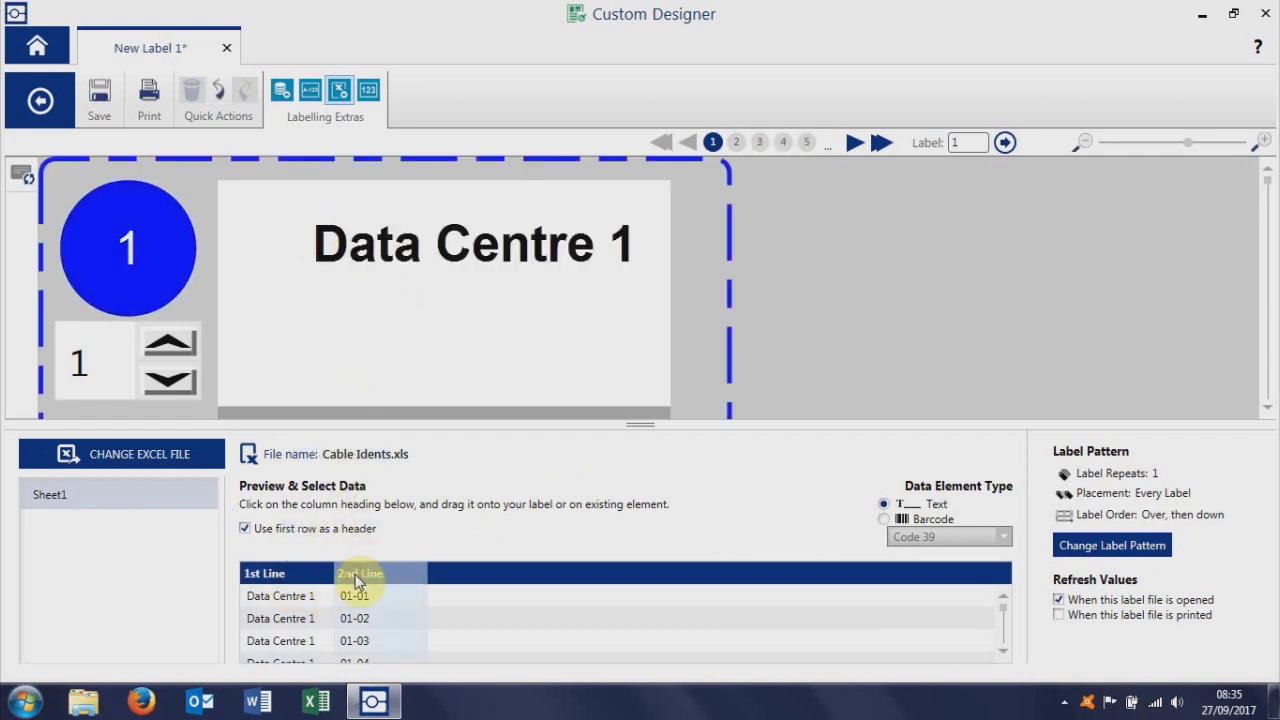
left_click_drag(357, 580, 316, 337)
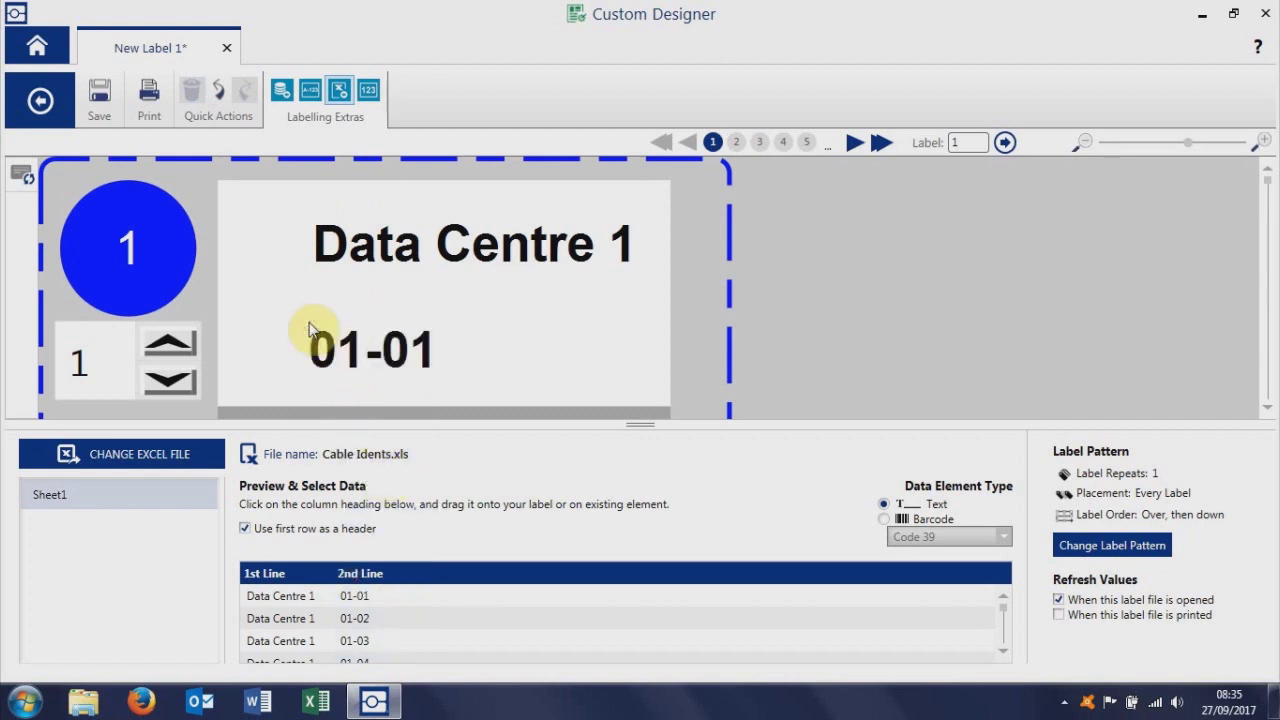
left_click(30, 97)
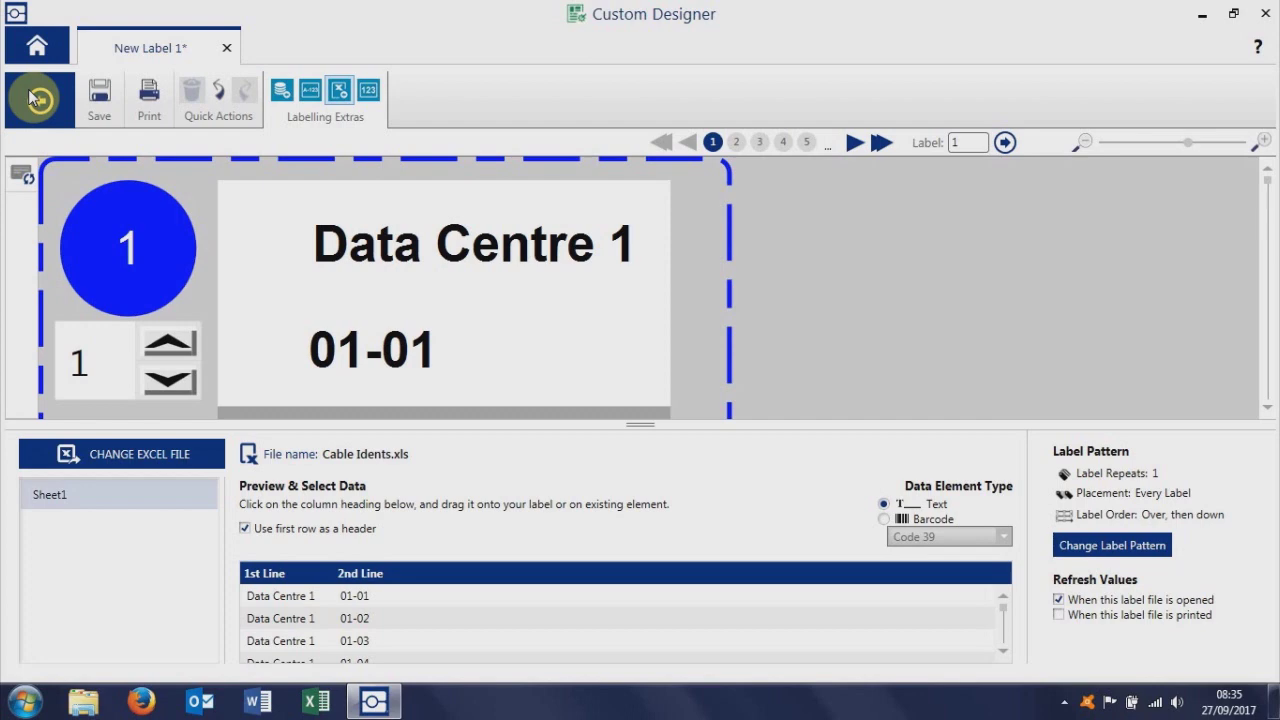
Set Data Centre 1 to font size 10 and move it toward the label's top-left
left_click(33, 97)
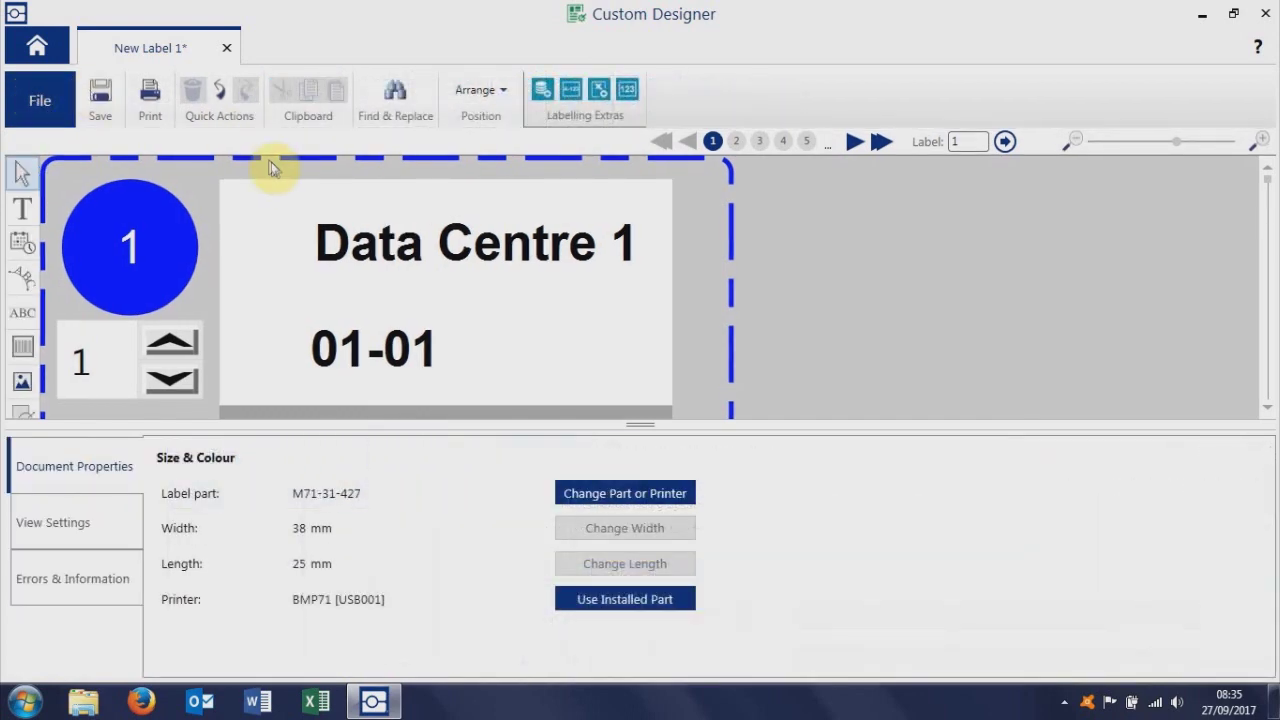
left_click(343, 243)
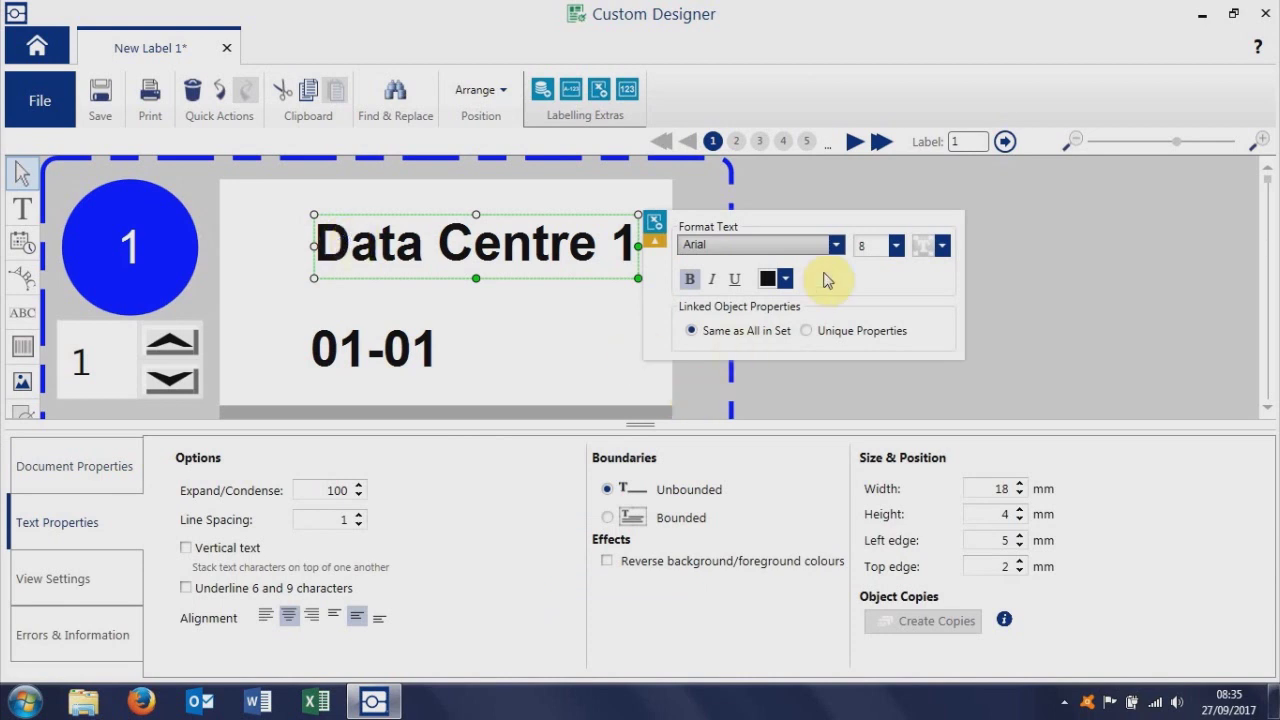
left_click(897, 246)
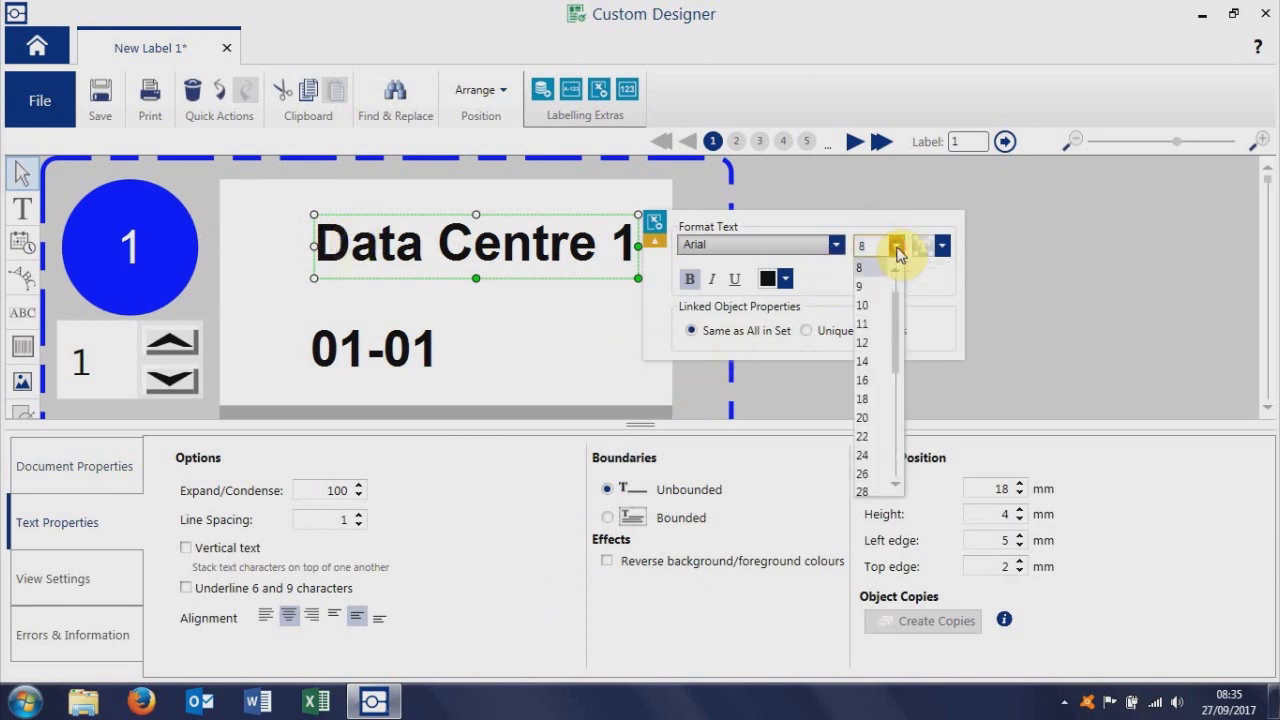
left_click(862, 305)
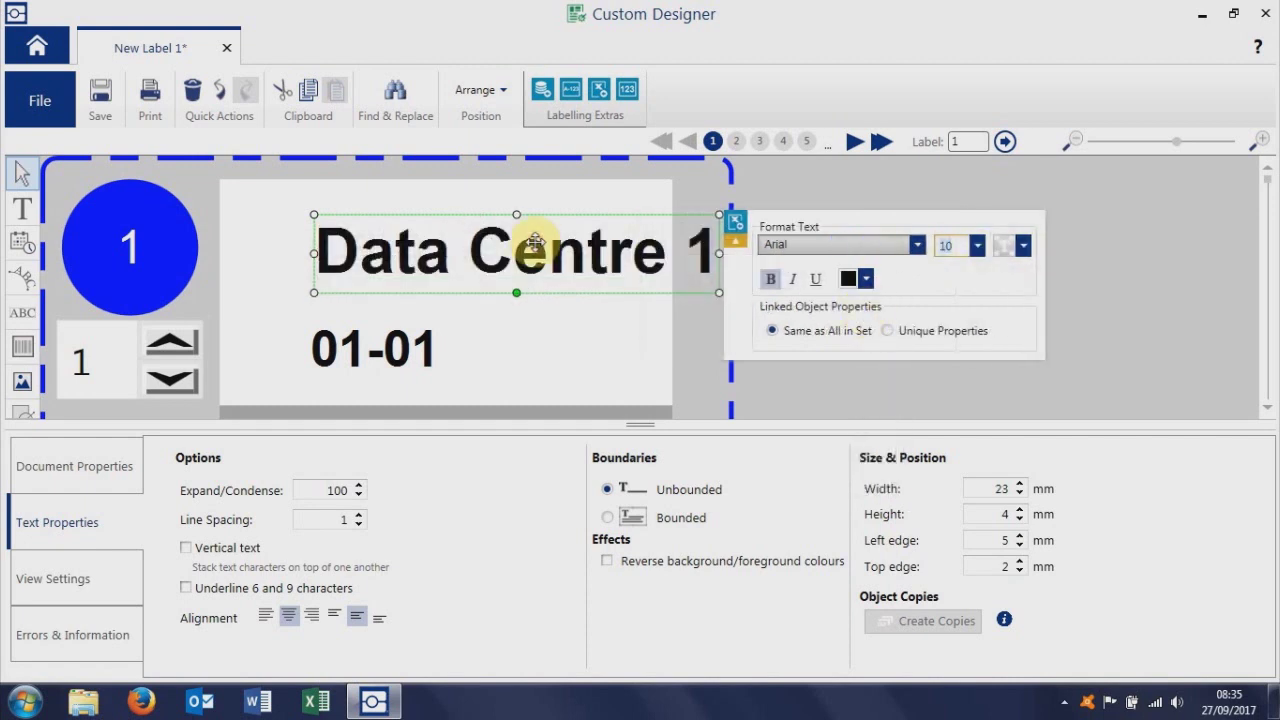
left_click_drag(535, 243, 467, 226)
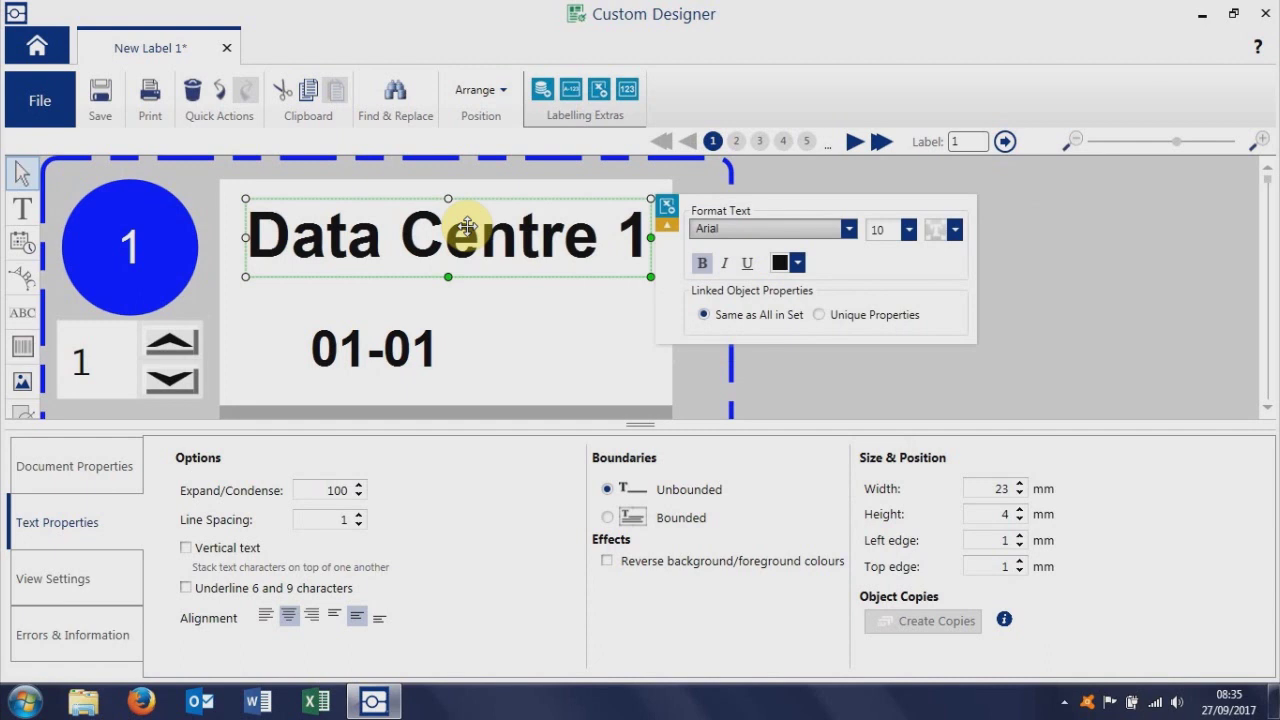
Set the 01-01 text line to font size 10
left_click(422, 343)
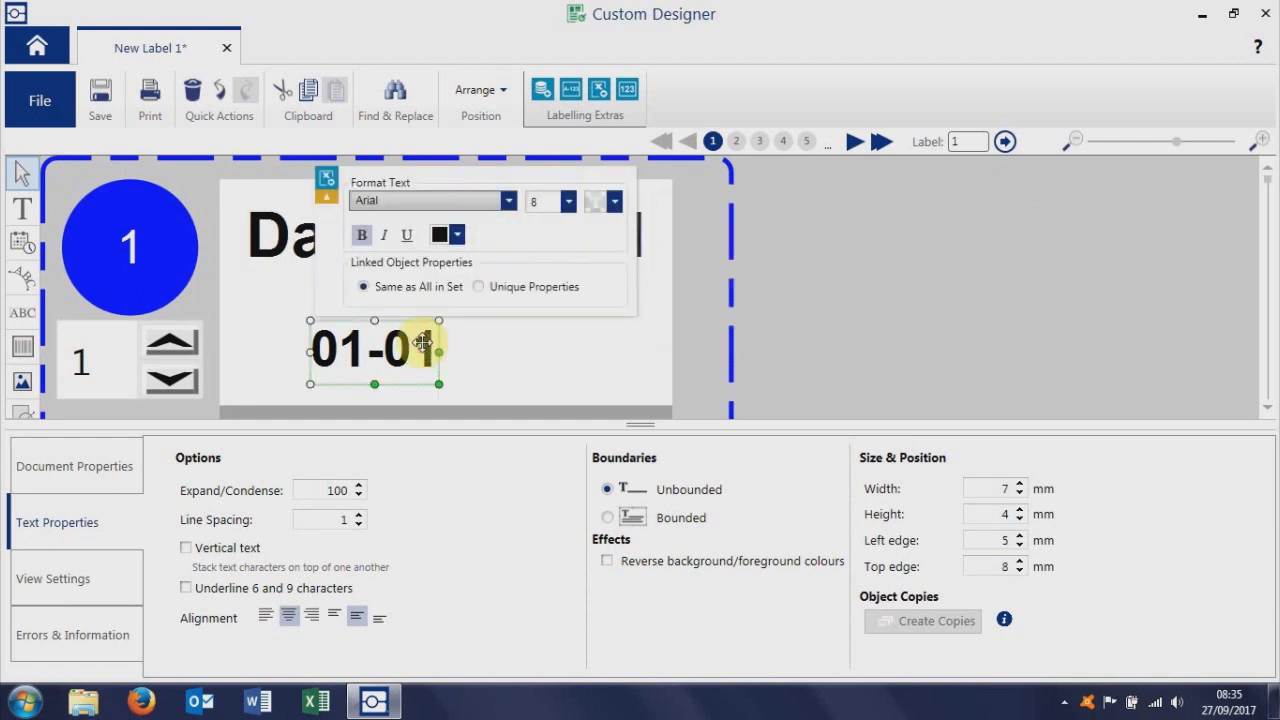
left_click(568, 203)
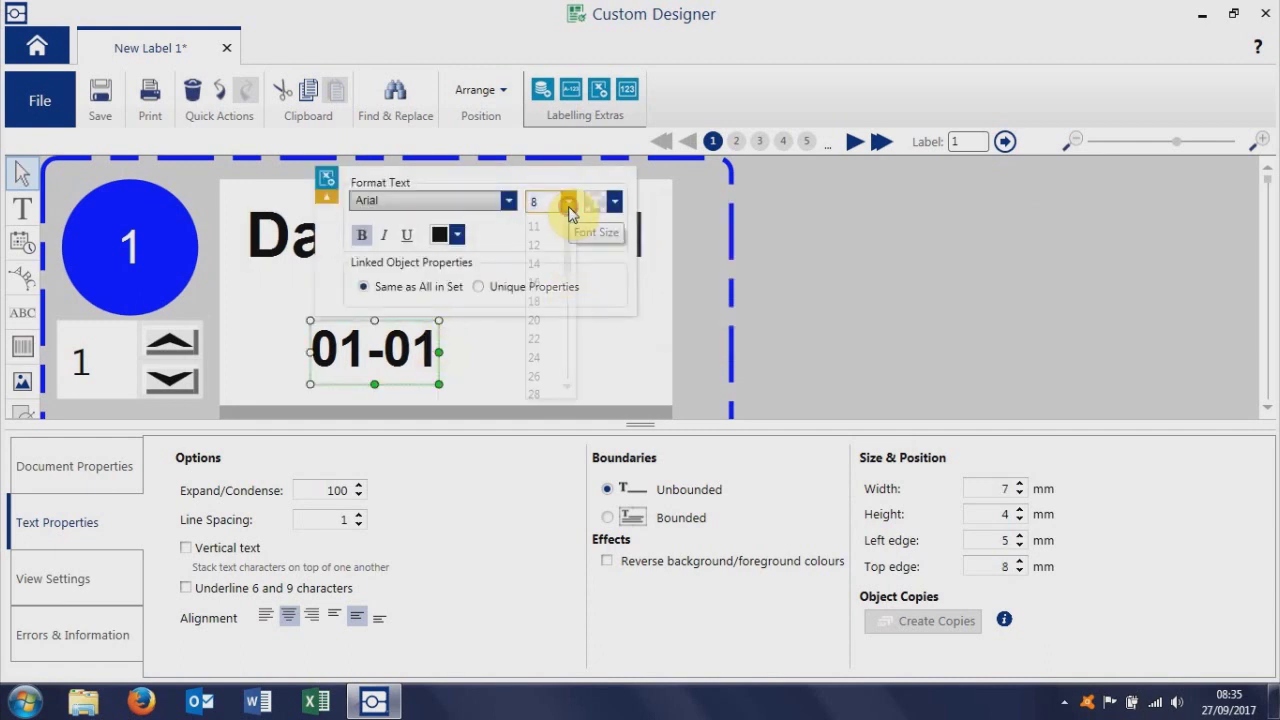
left_click(543, 255)
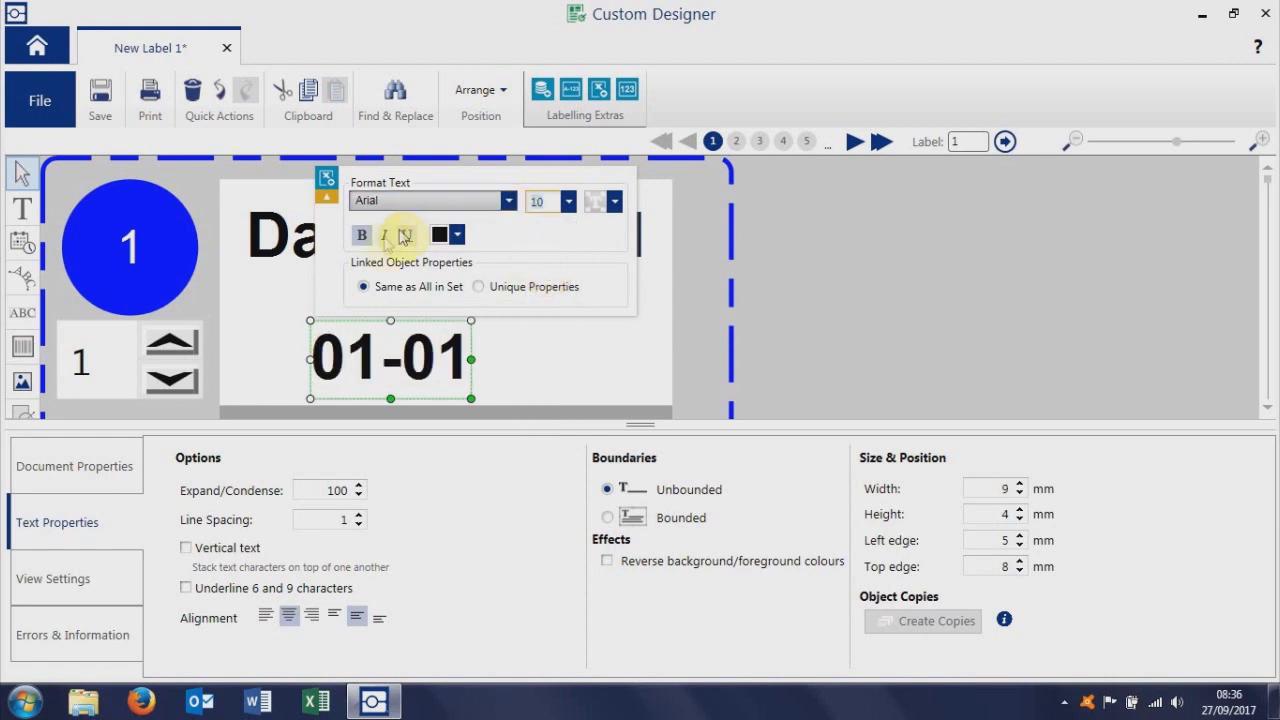
left_click(490, 348)
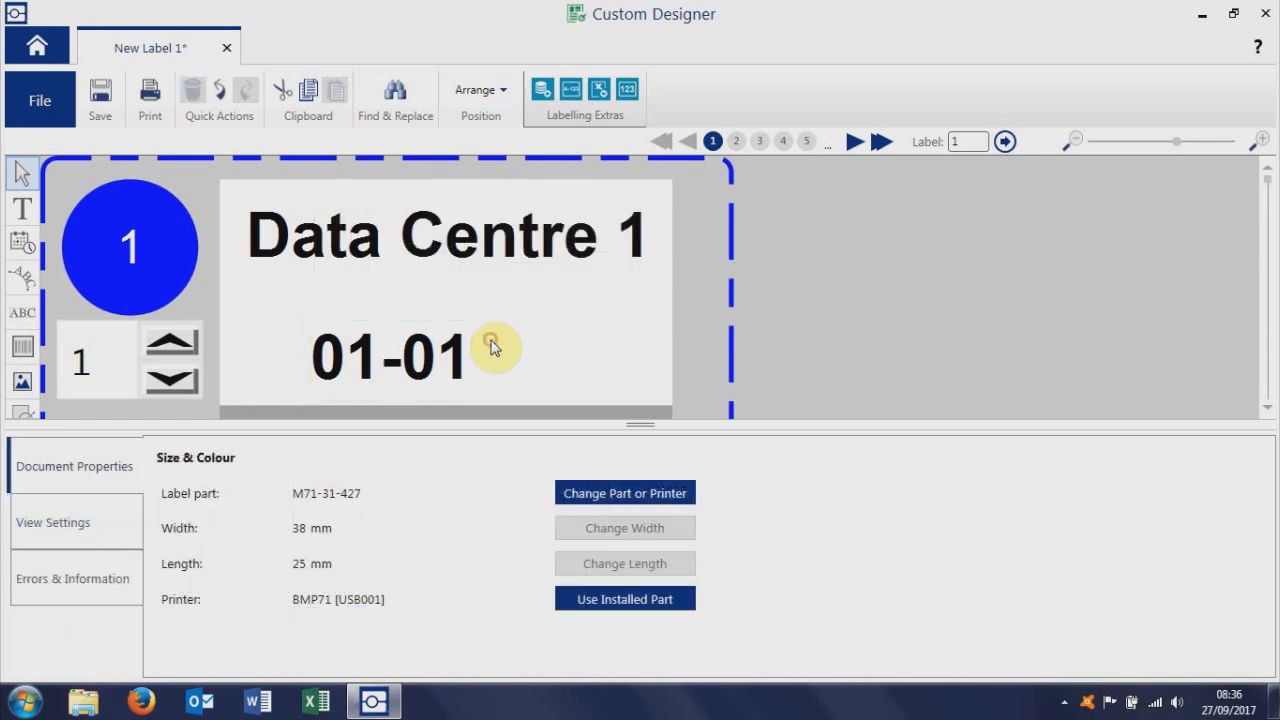
Centre the 01-01 line horizontally on the label
left_click(428, 352)
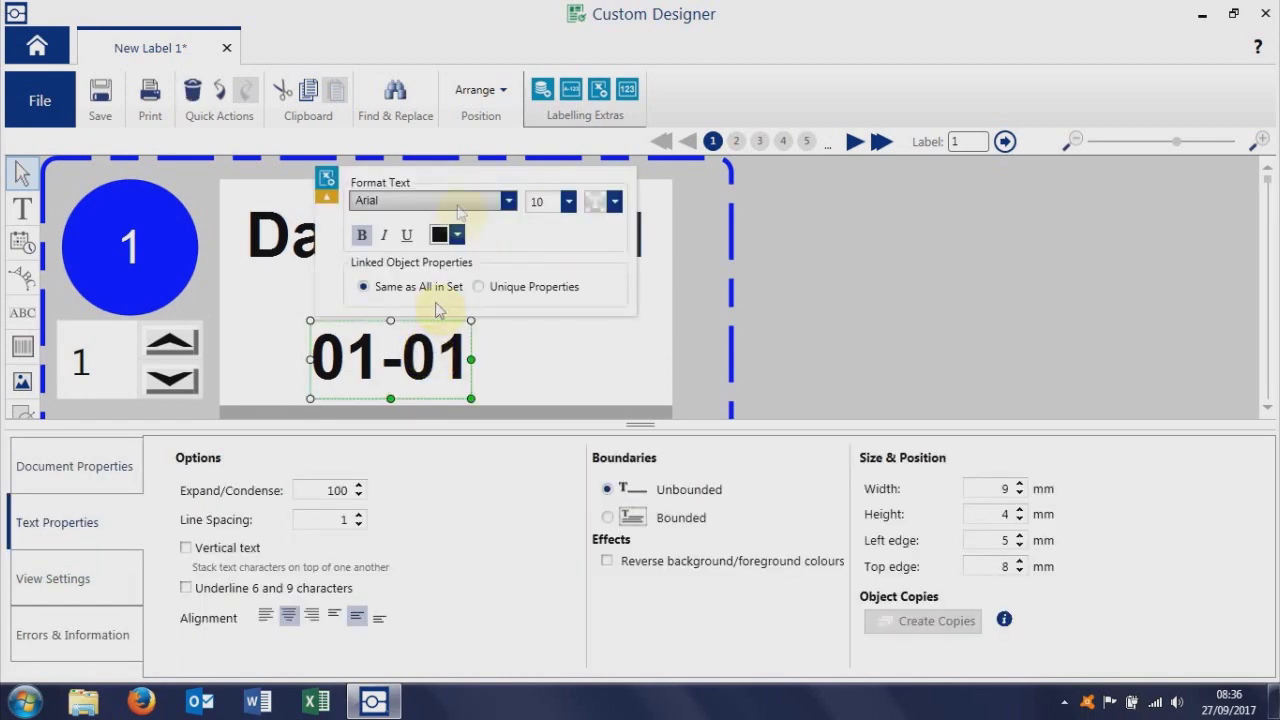
left_click(500, 103)
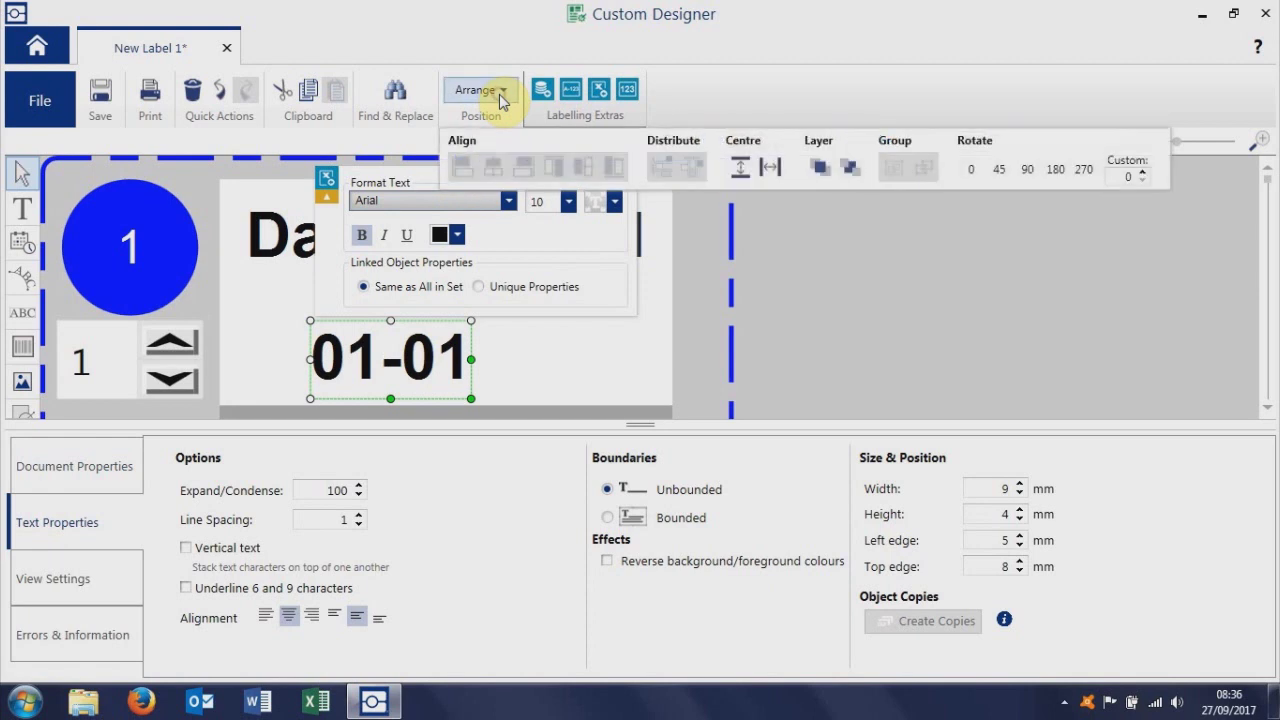
left_click(769, 170)
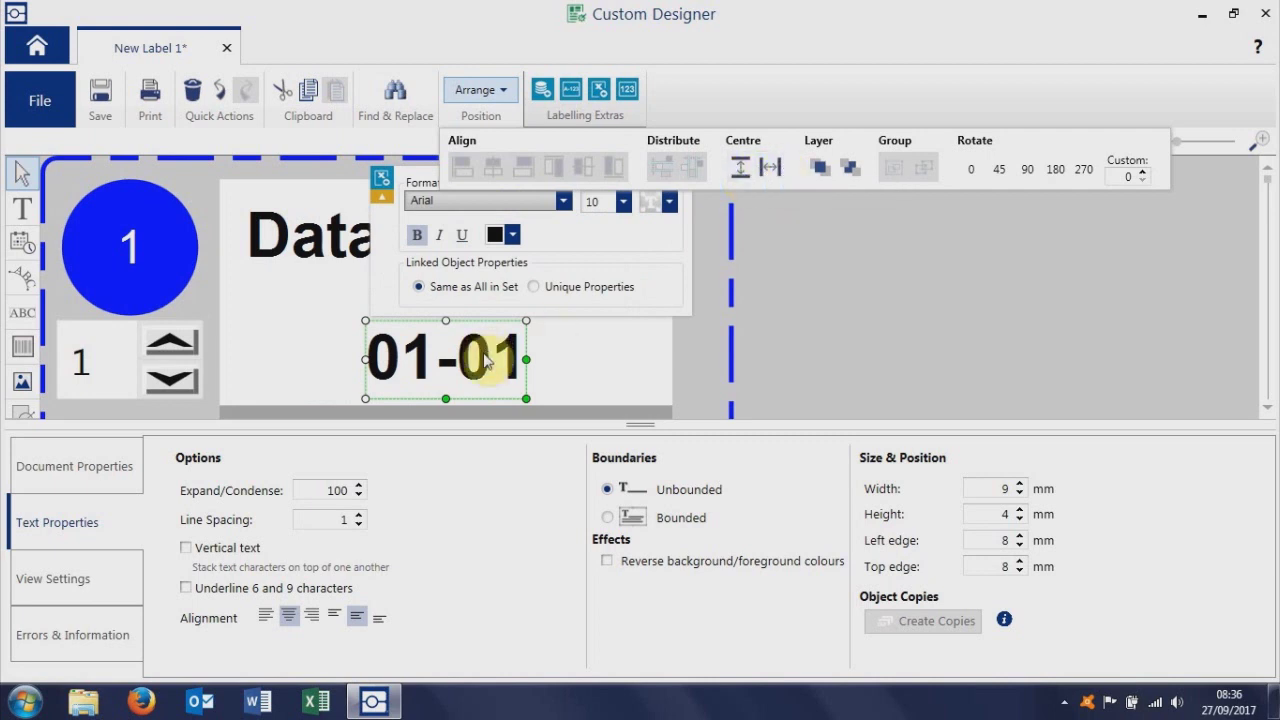
left_click(485, 362)
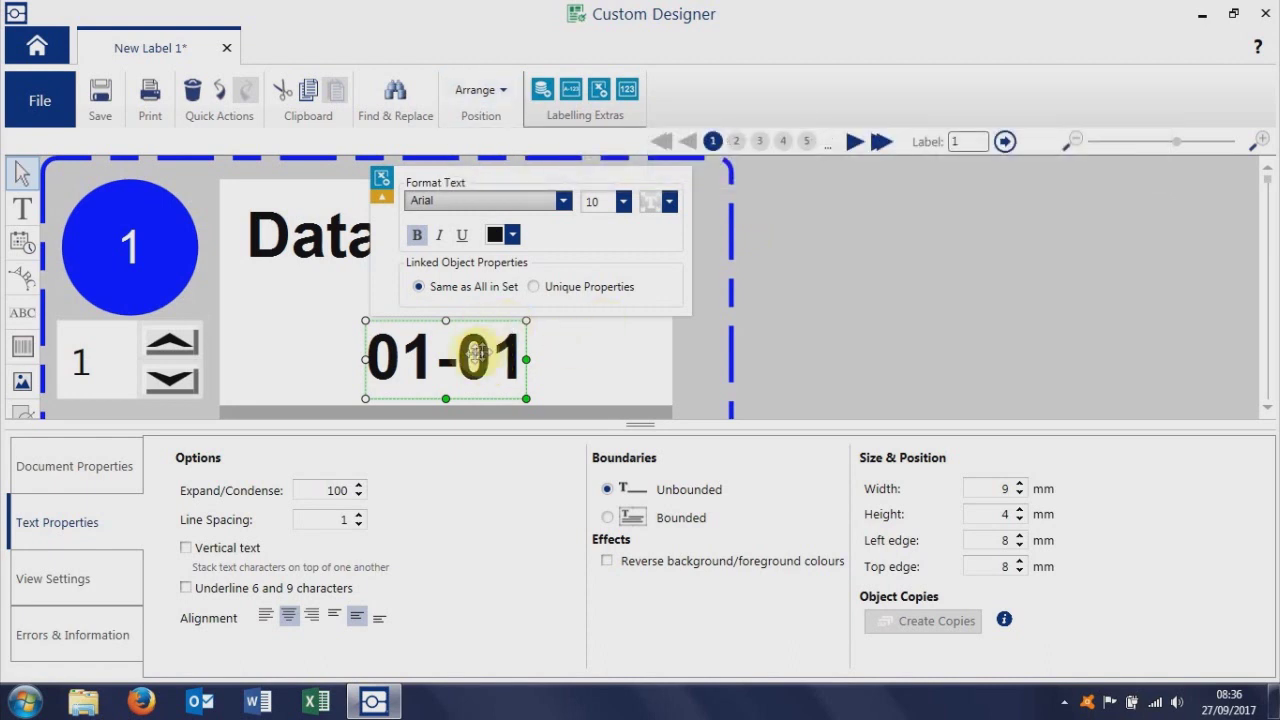
left_click(708, 362)
Raise 01-01 slightly beneath Data Centre 1 and go to Print Settings
left_click_drag(491, 360, 477, 332)
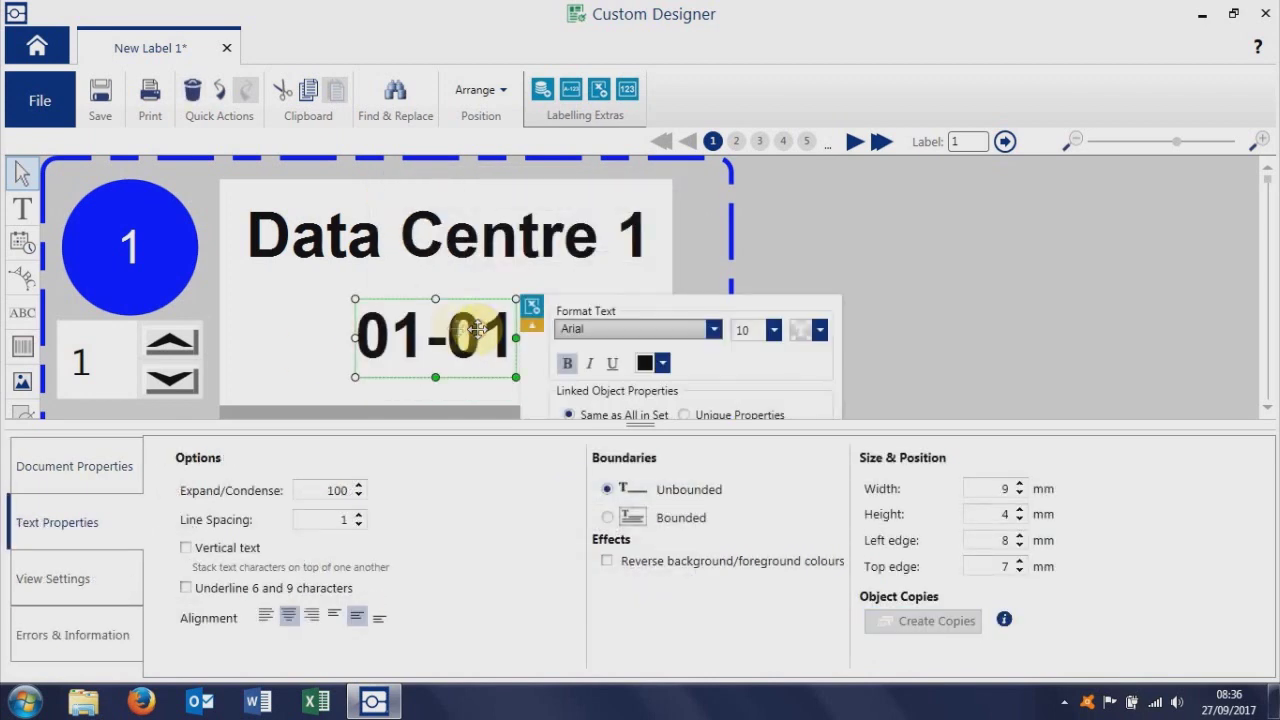
left_click(296, 352)
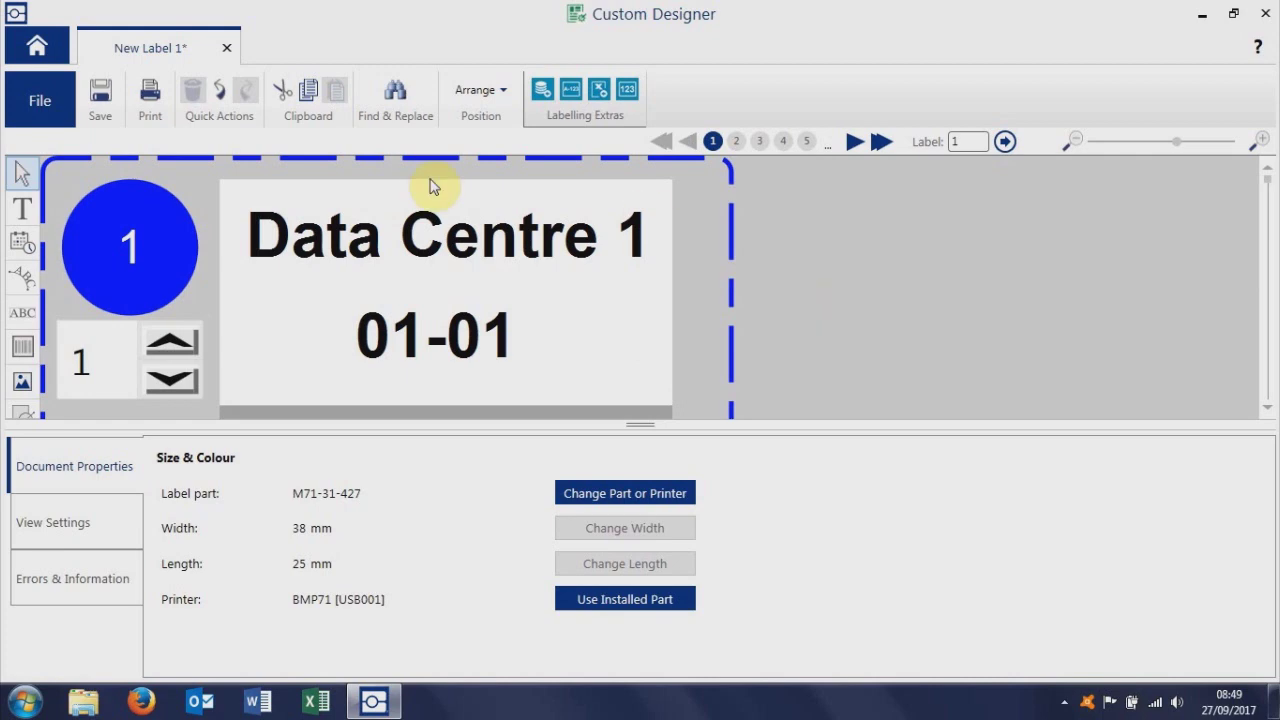
left_click(158, 98)
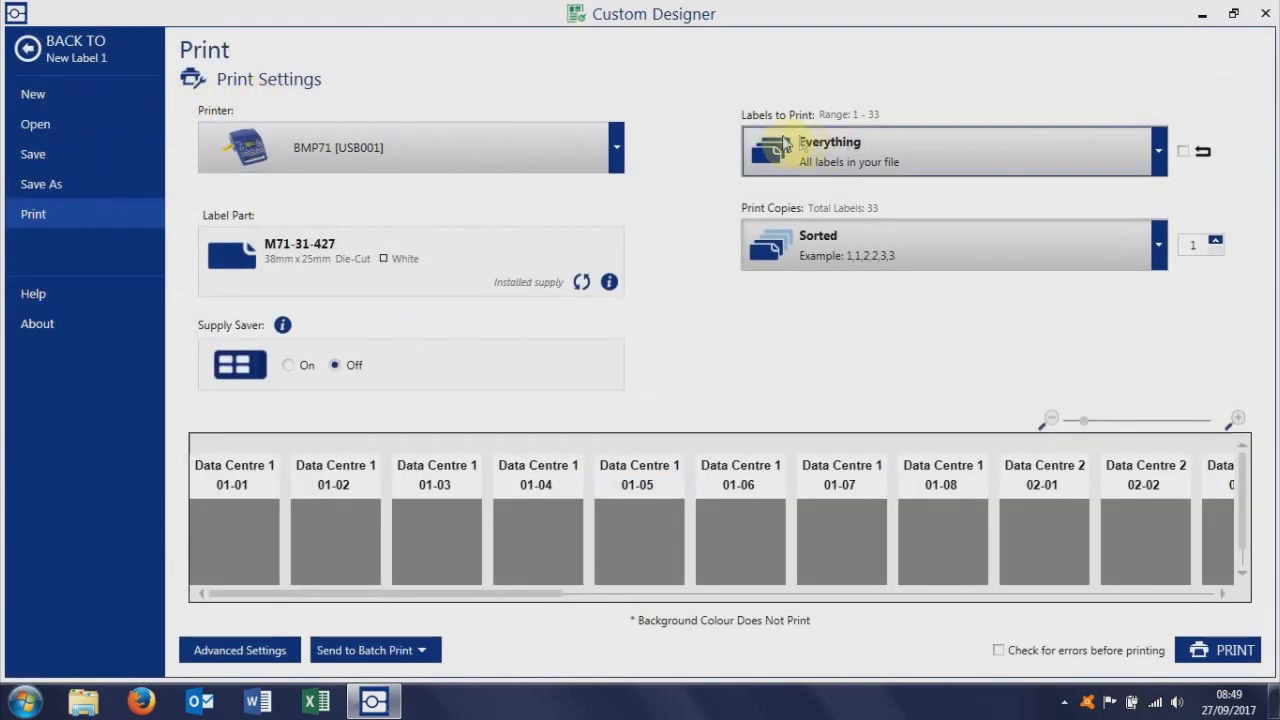
Review the Labels to Print options and keep Everything selected for all 33 labels
left_click(969, 158)
left_click(969, 158)
left_click(969, 158)
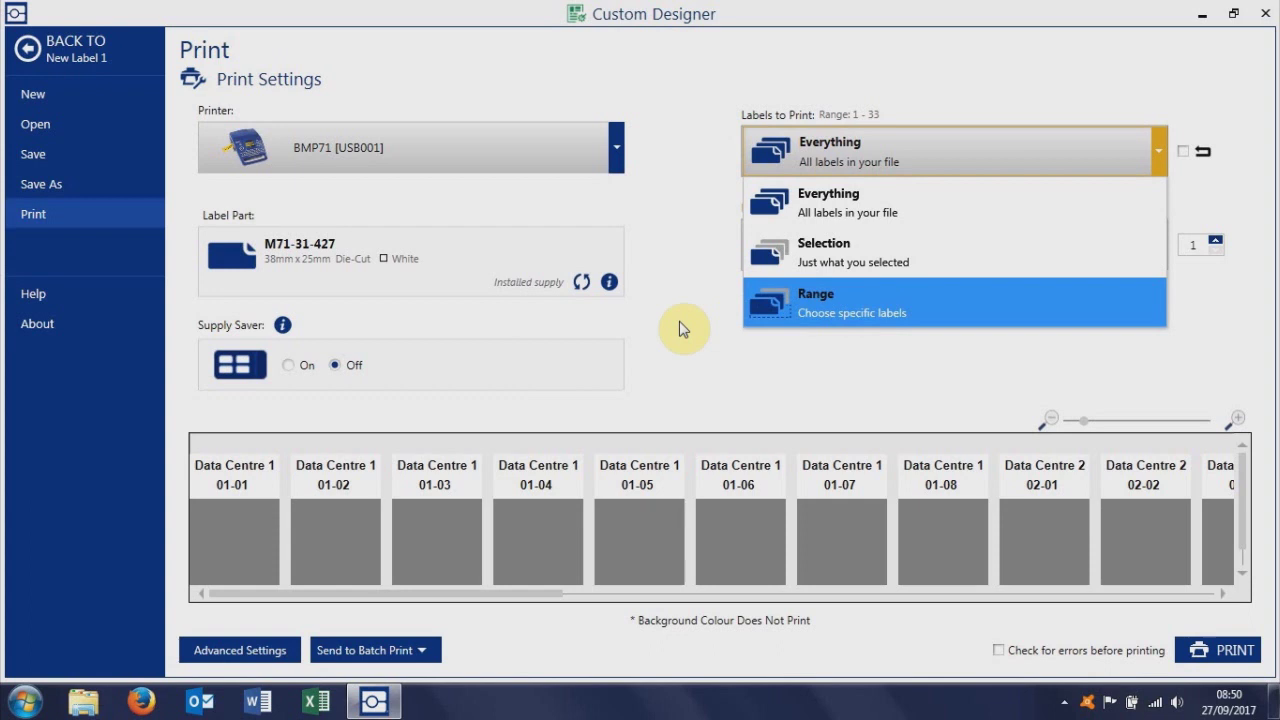
left_click(503, 405)
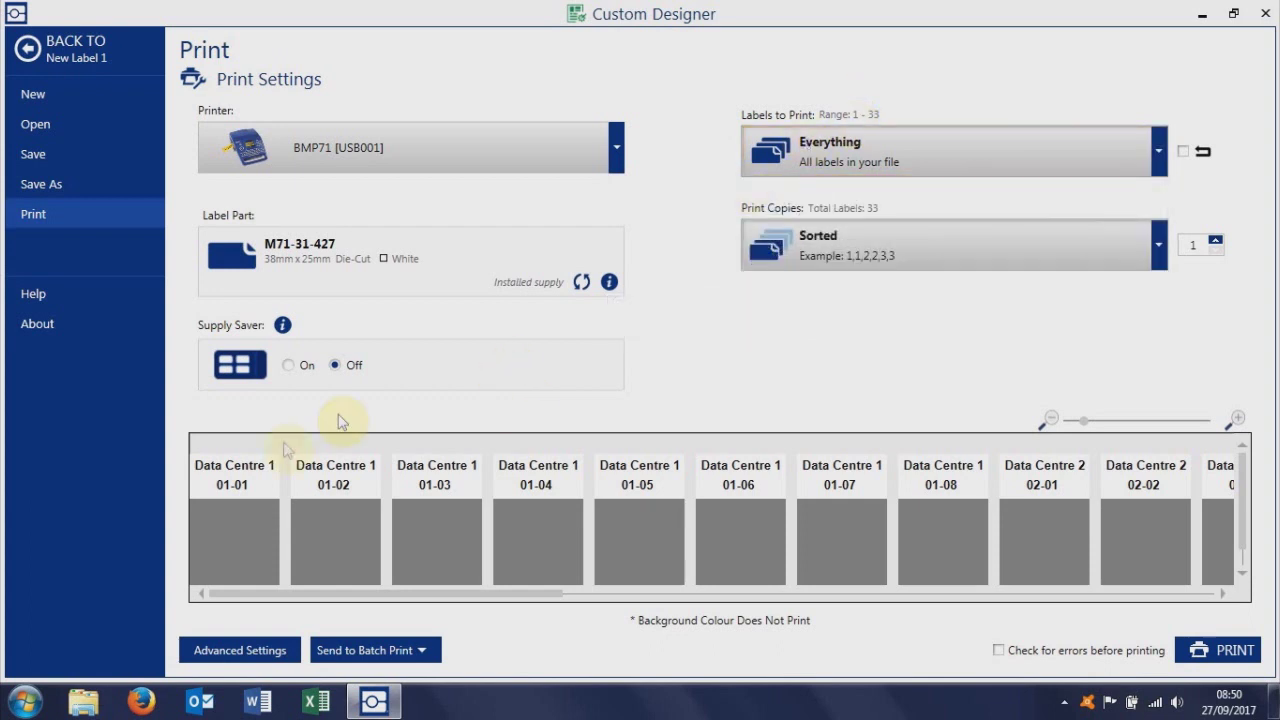